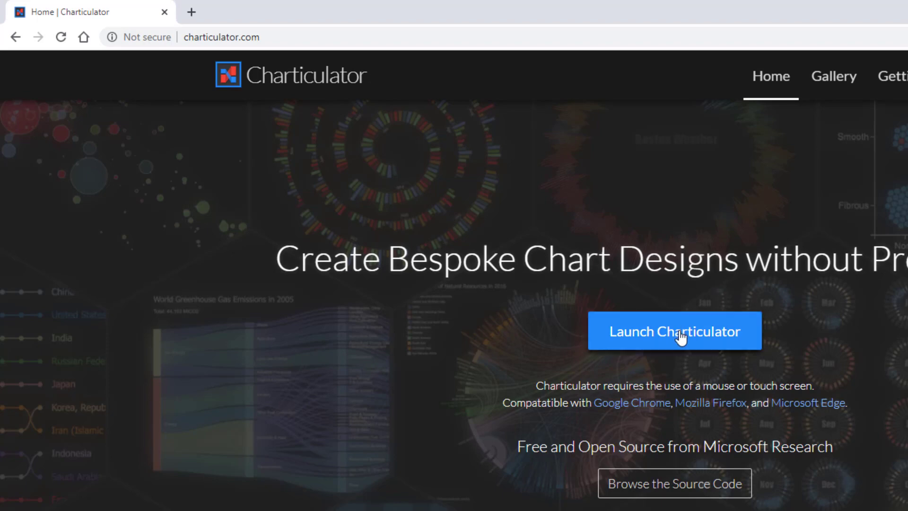
Launch Charticulator from its home page to reach the New chart panel.
{"action": "left_click", "coordinate": [681, 335]}
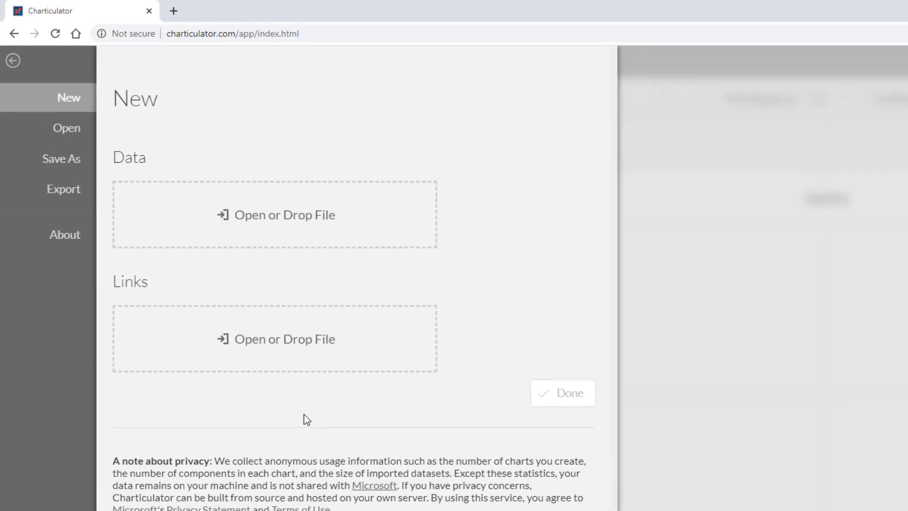
Load GDP squares.csv as the chart's data file.
{"action": "left_click", "coordinate": [292, 215]}
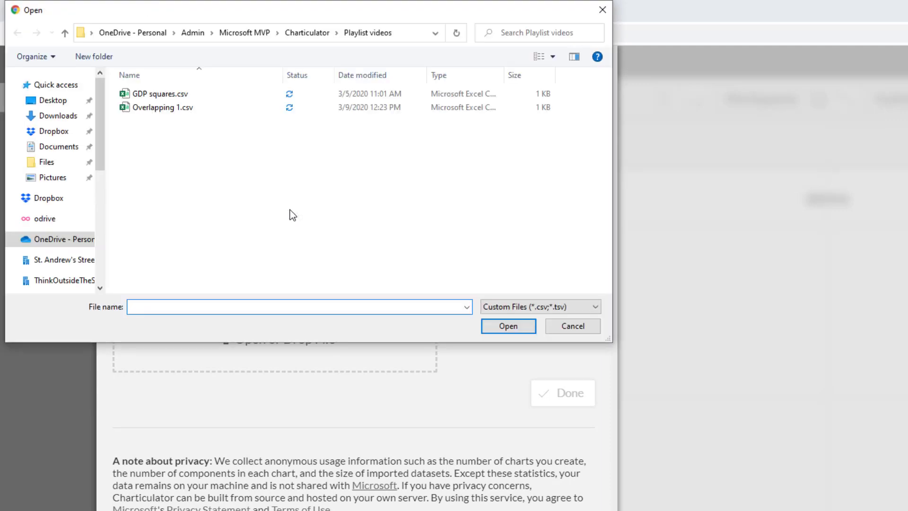
{"action": "left_click", "coordinate": [179, 96]}
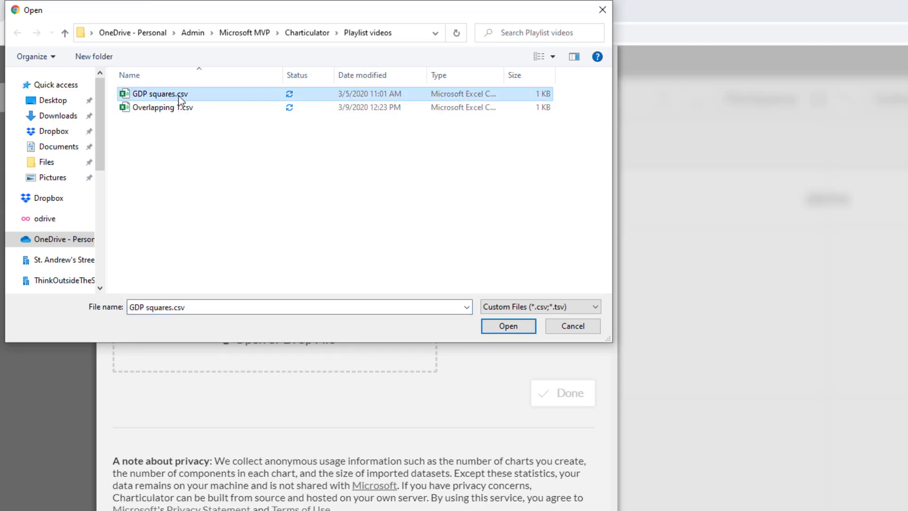
{"action": "left_click", "coordinate": [501, 328]}
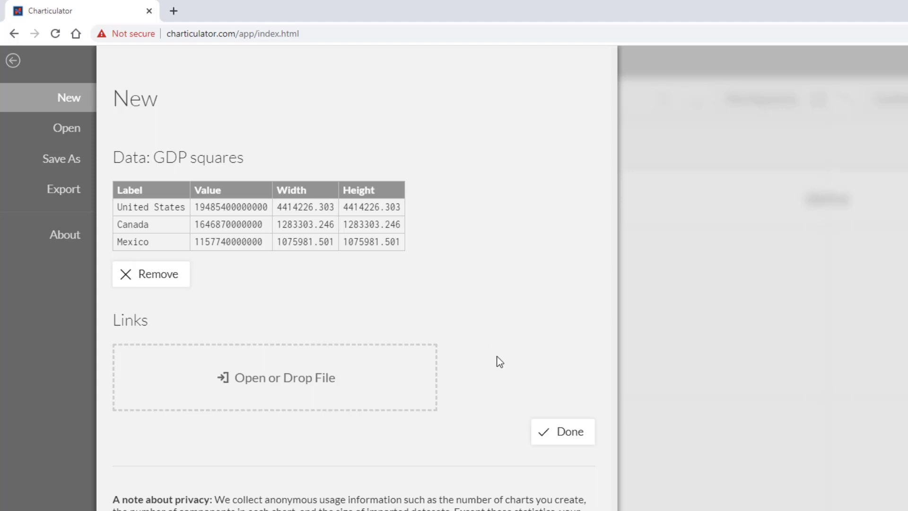
Finish the import and add a Rectangle mark to the glyph.
{"action": "left_click", "coordinate": [558, 433]}
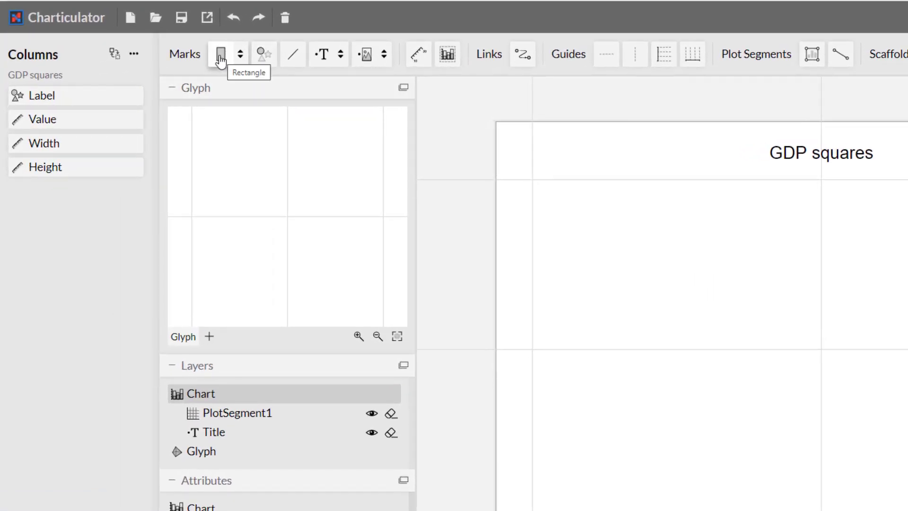
{"action": "left_click", "coordinate": [221, 59]}
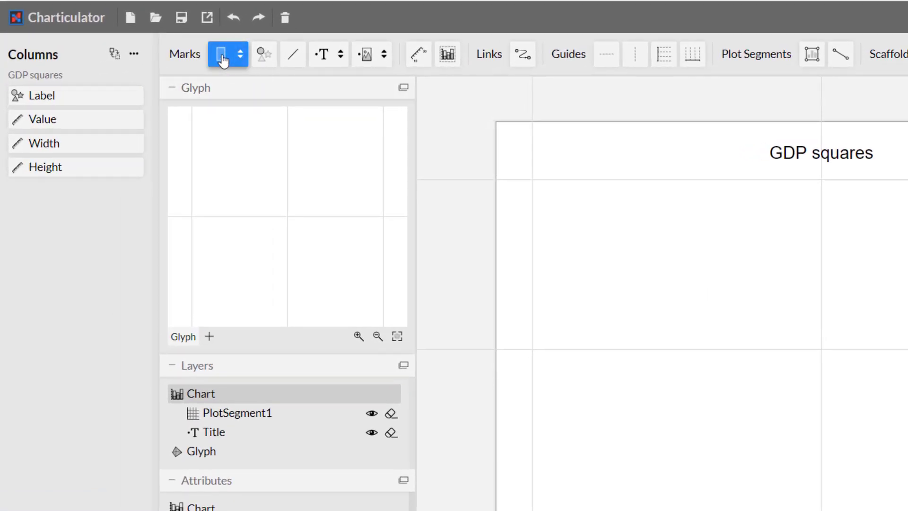
{"action": "left_click_drag", "start_coordinate": [222, 60], "coordinate": [287, 220]}
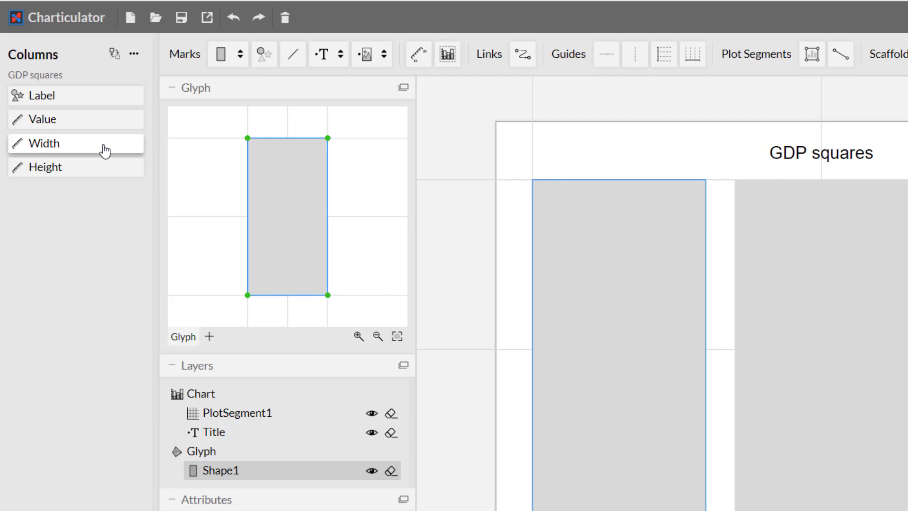
Bind the rectangle's width to the Width column and its height to the Height column.
{"action": "left_click_drag", "start_coordinate": [105, 151], "coordinate": [282, 300]}
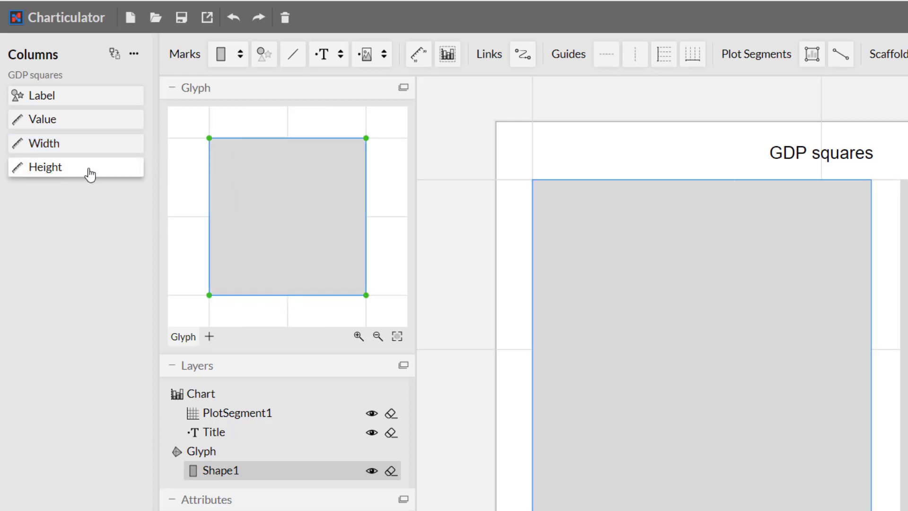
{"action": "left_click_drag", "start_coordinate": [93, 171], "coordinate": [199, 203]}
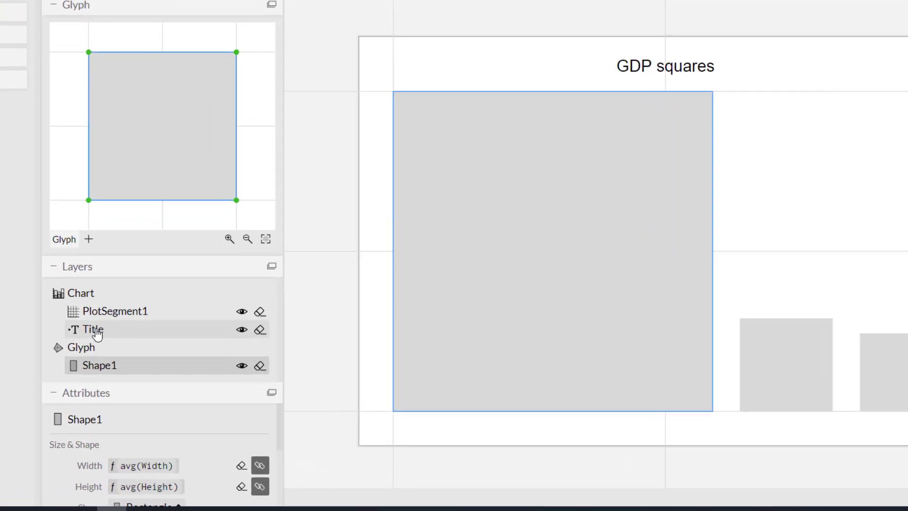
Change the Title layer's text attribute to 'Country GDP 2017'.
{"action": "left_click", "coordinate": [160, 353]}
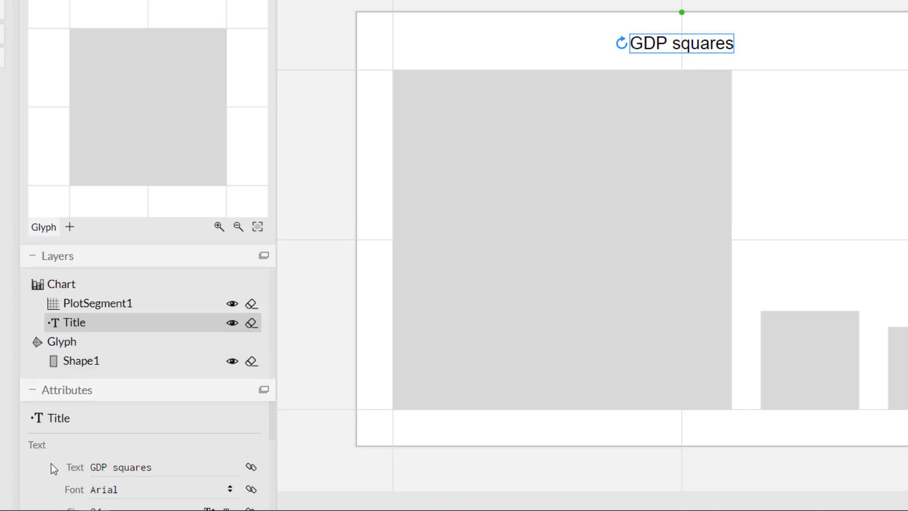
{"action": "scroll", "coordinate": [52, 465], "scroll_direction": "down", "scroll_amount": 2}
{"action": "scroll", "coordinate": [51, 464], "scroll_direction": "up", "scroll_amount": 1}
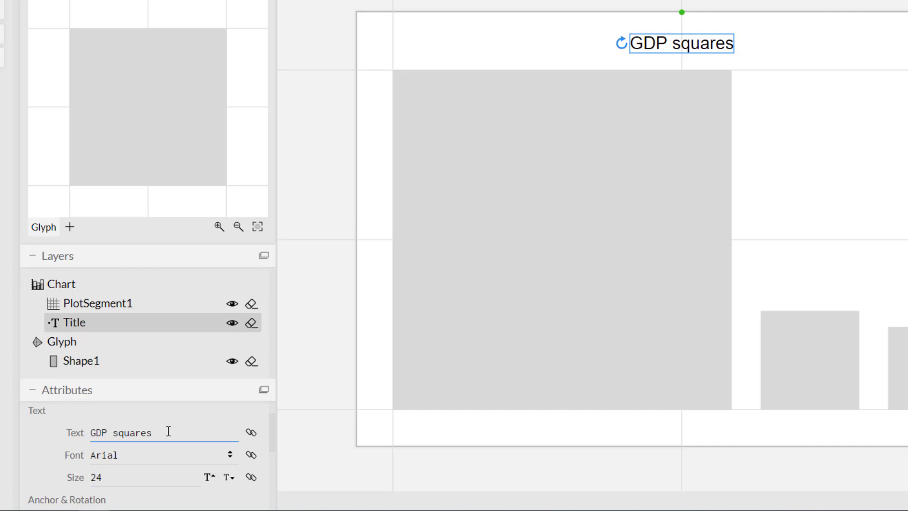
{"action": "left_click", "coordinate": [168, 430]}
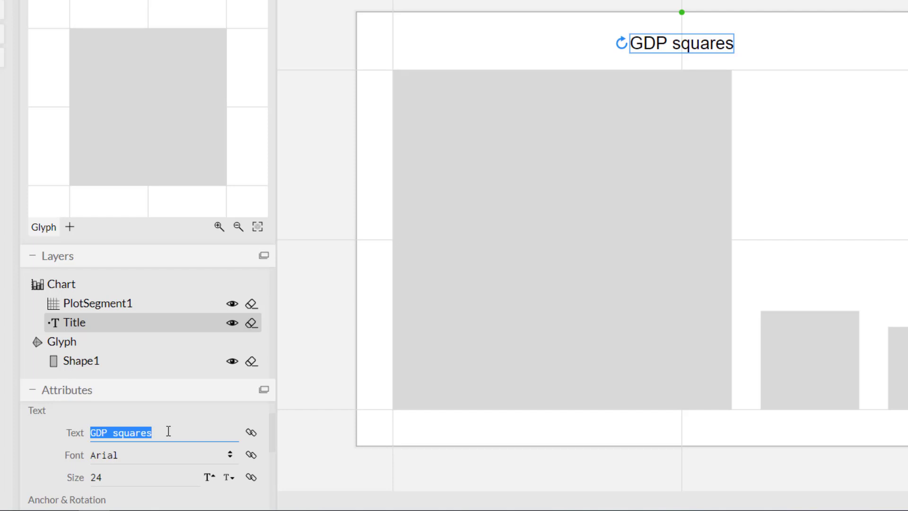
{"action": "type", "text": "Country G"}
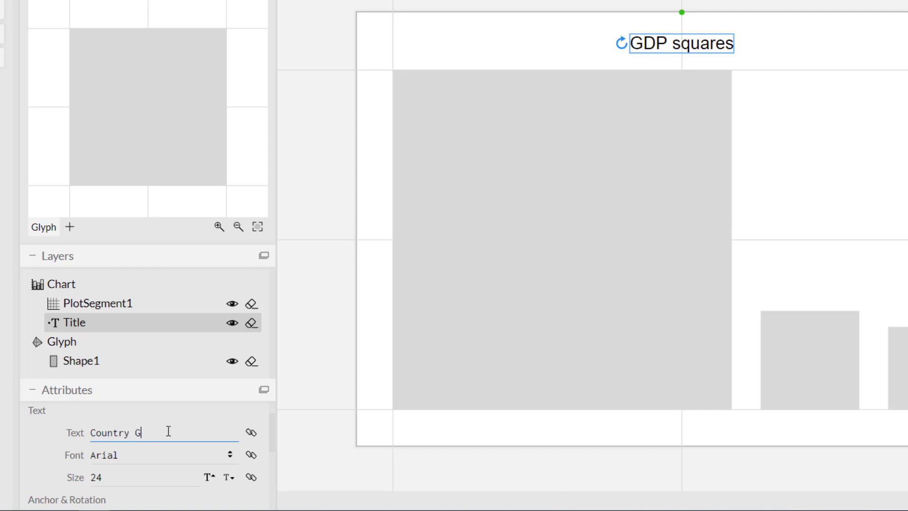
{"action": "type", "text": "DP 2017"}
{"action": "scroll", "coordinate": [43, 458], "scroll_direction": "down", "scroll_amount": 1}
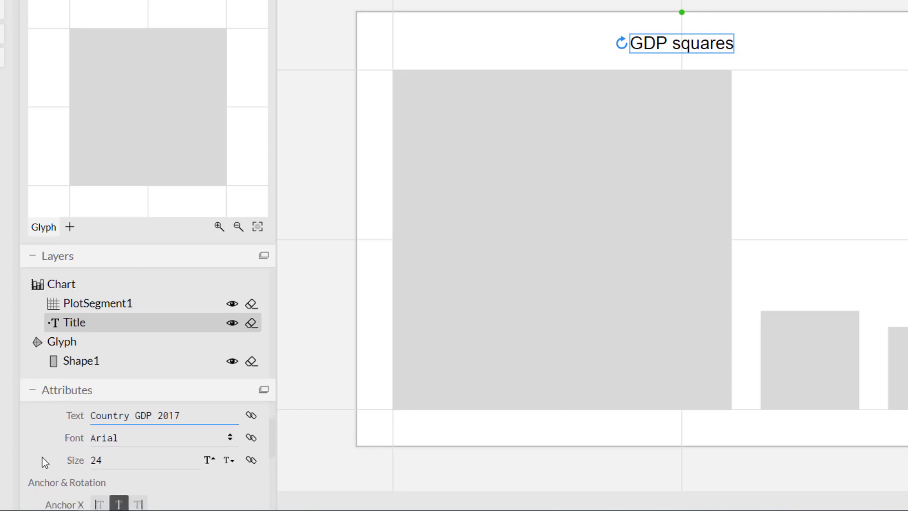
{"action": "scroll", "coordinate": [42, 458], "scroll_direction": "down", "scroll_amount": 2}
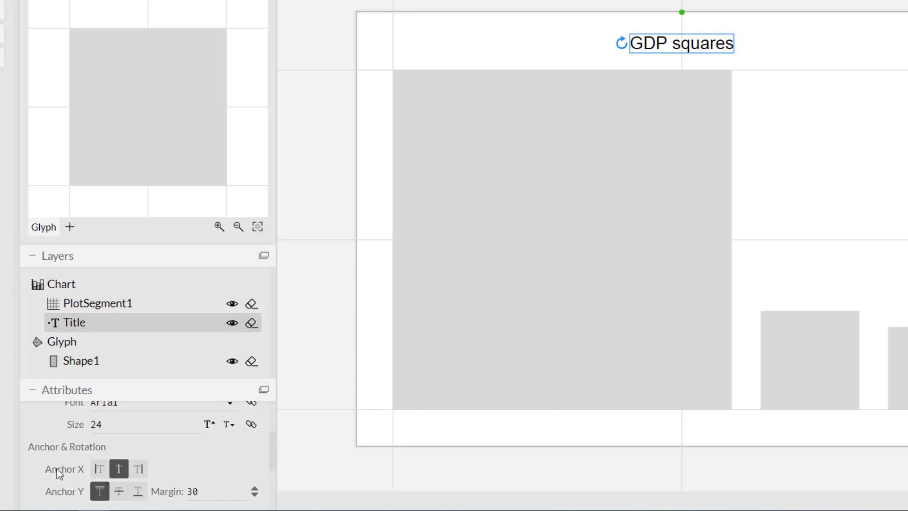
Try top and middle sub-layout alignment for PlotSegment1, then return to bottom alignment.
{"action": "left_click", "coordinate": [120, 310]}
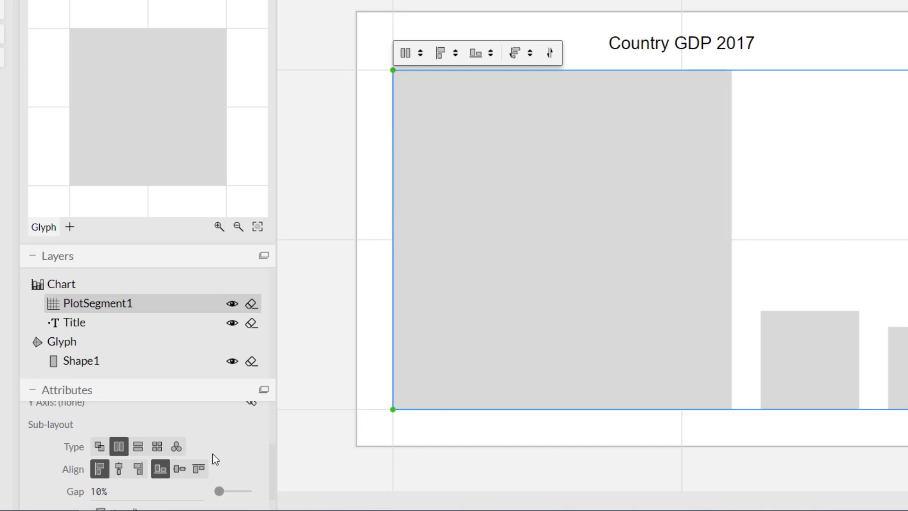
{"action": "left_click", "coordinate": [198, 470]}
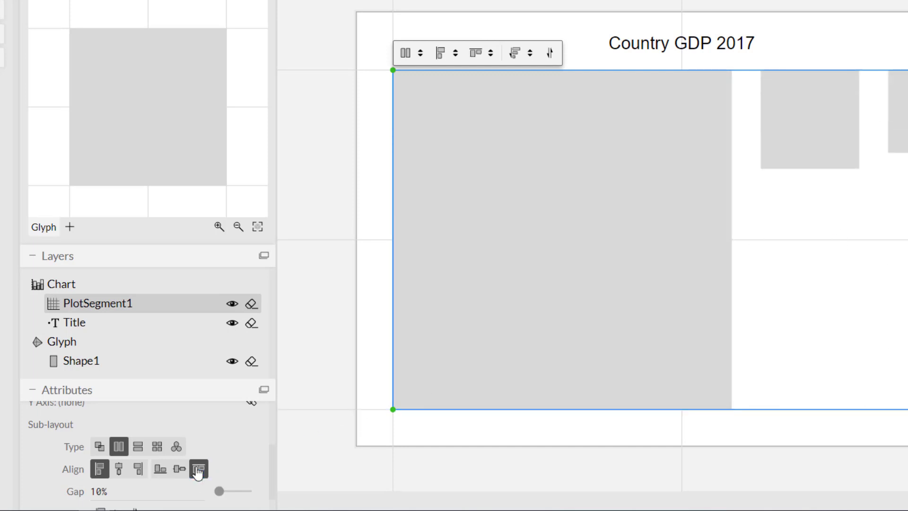
{"action": "left_click", "coordinate": [180, 470]}
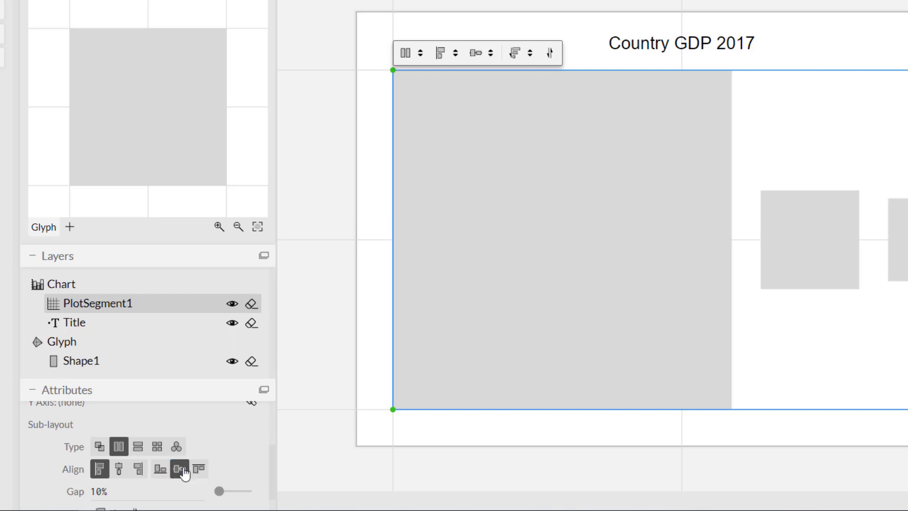
{"action": "left_click", "coordinate": [161, 471]}
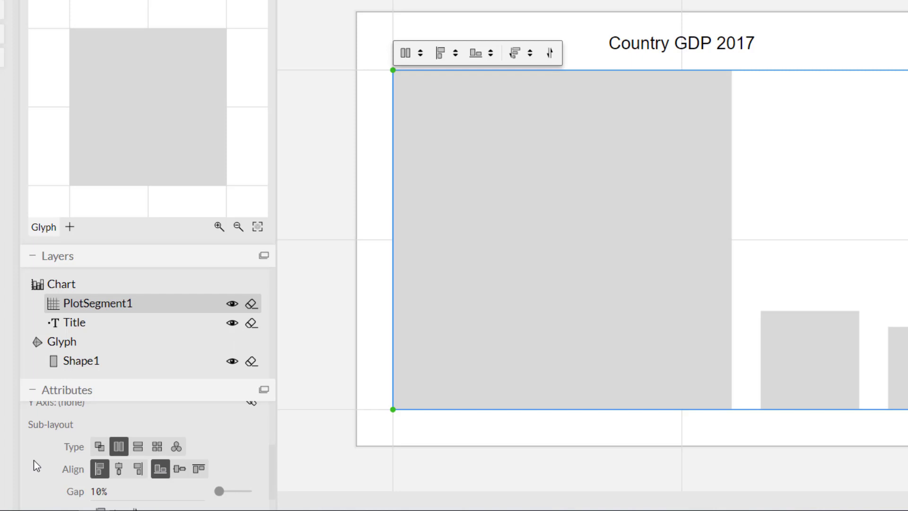
{"action": "left_click", "coordinate": [105, 494]}
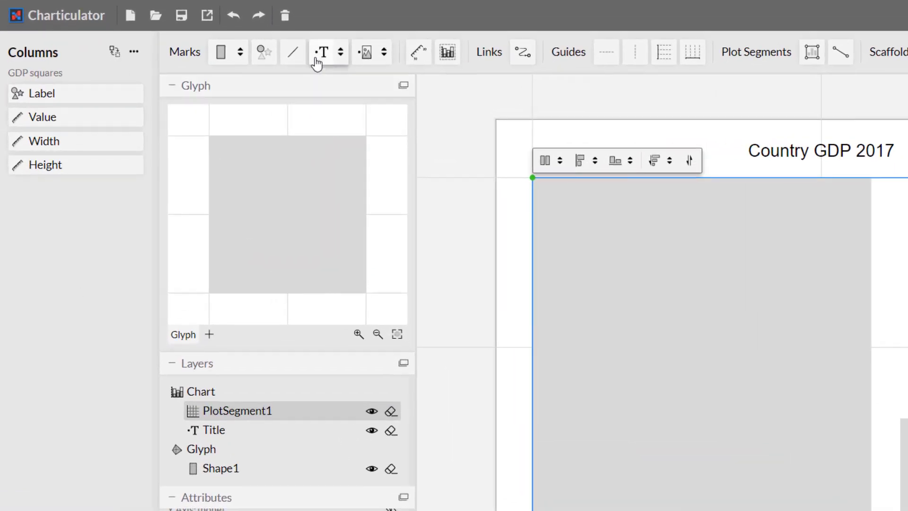
Add a text mark to the glyph and bind its text to the Label column.
{"action": "left_click", "coordinate": [323, 55]}
{"action": "left_click_drag", "start_coordinate": [323, 56], "coordinate": [286, 226]}
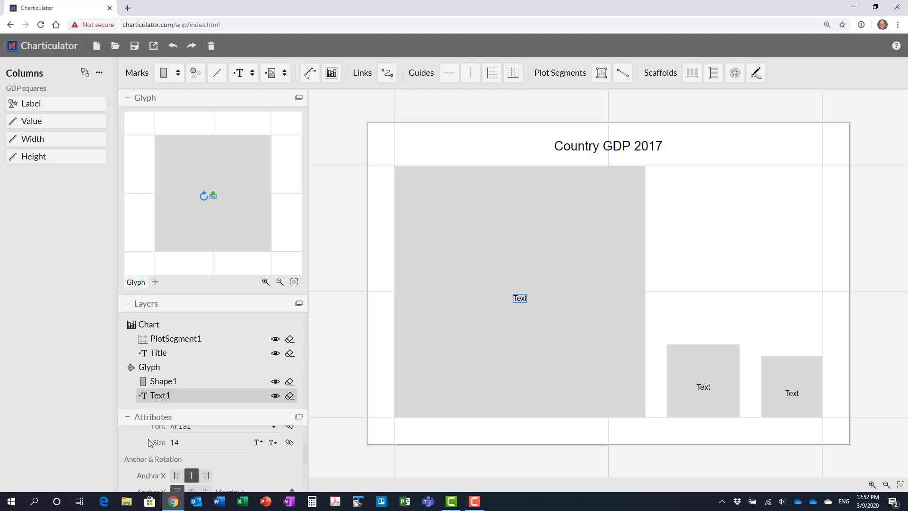
{"action": "scroll", "coordinate": [149, 439], "scroll_direction": "up", "scroll_amount": 1}
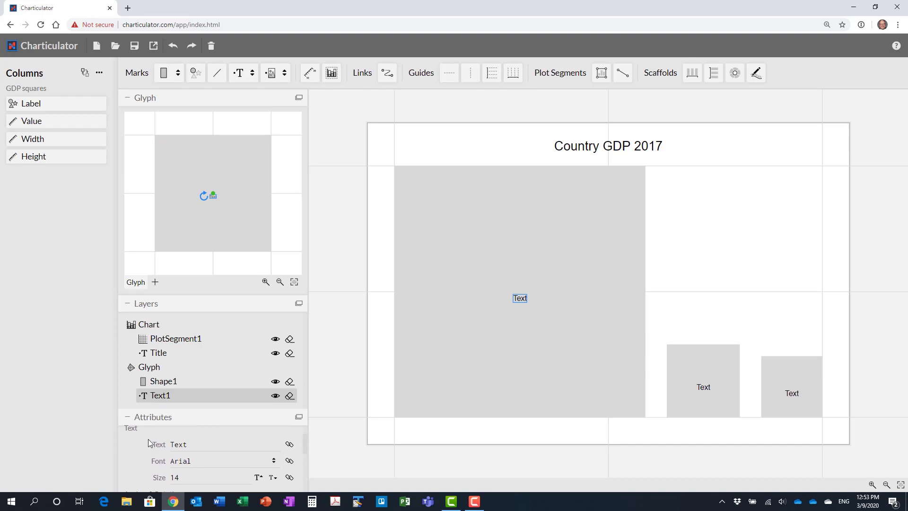
{"action": "left_click", "coordinate": [189, 445]}
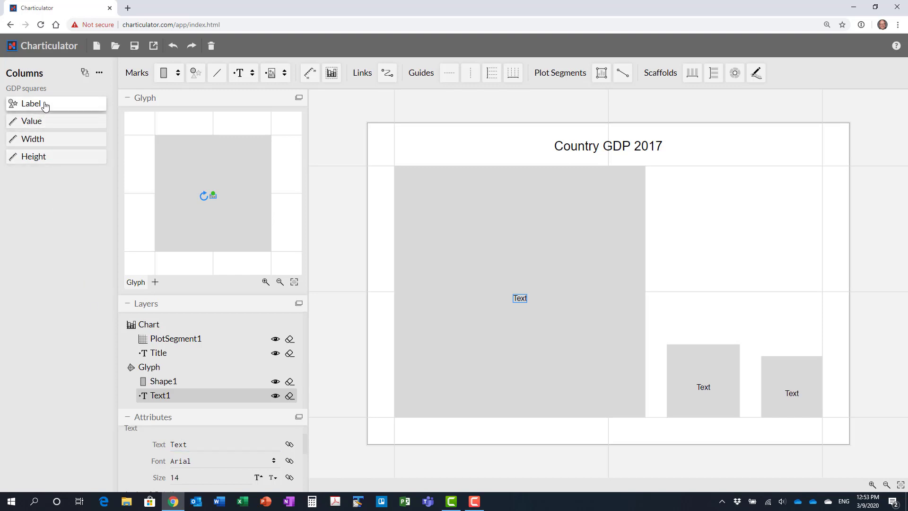
{"action": "left_click_drag", "start_coordinate": [45, 105], "coordinate": [227, 448]}
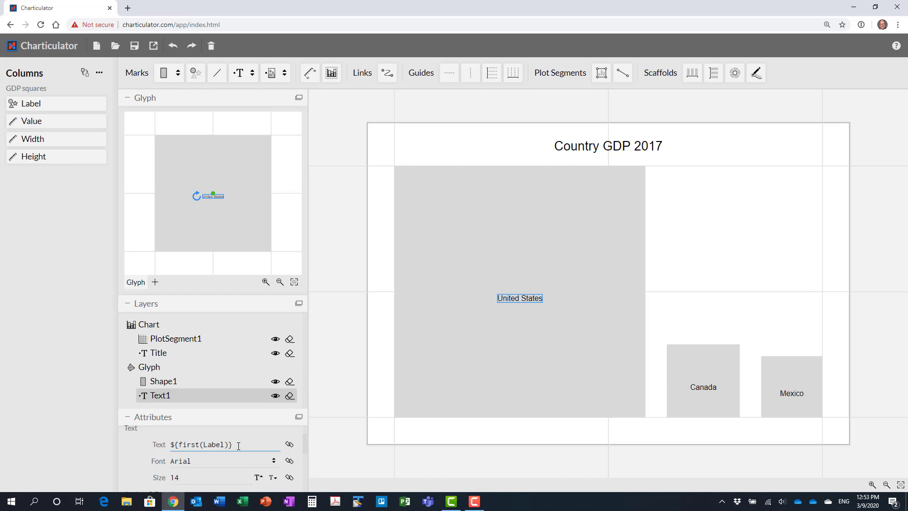
Make the label text read the country name, a colon, then the Value column.
{"action": "left_click", "coordinate": [239, 445]}
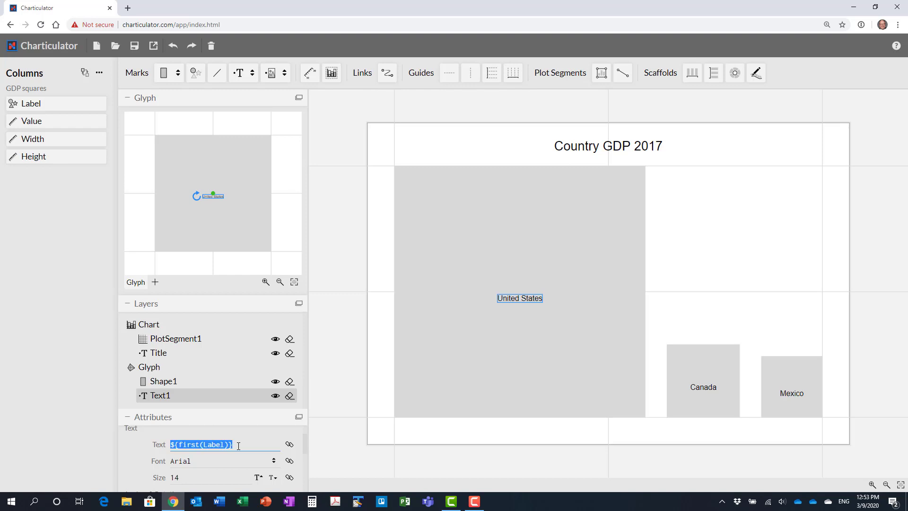
{"action": "key", "text": "ctrl+c"}
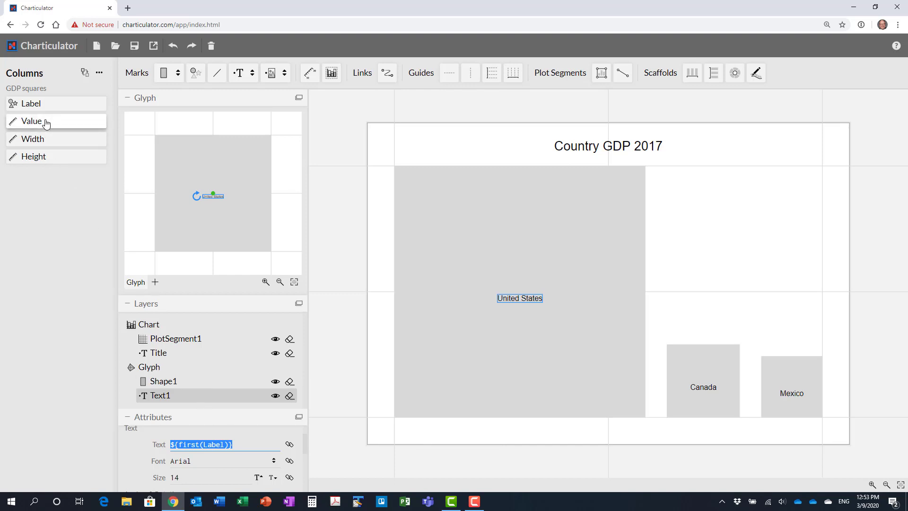
{"action": "left_click_drag", "start_coordinate": [46, 123], "coordinate": [228, 446]}
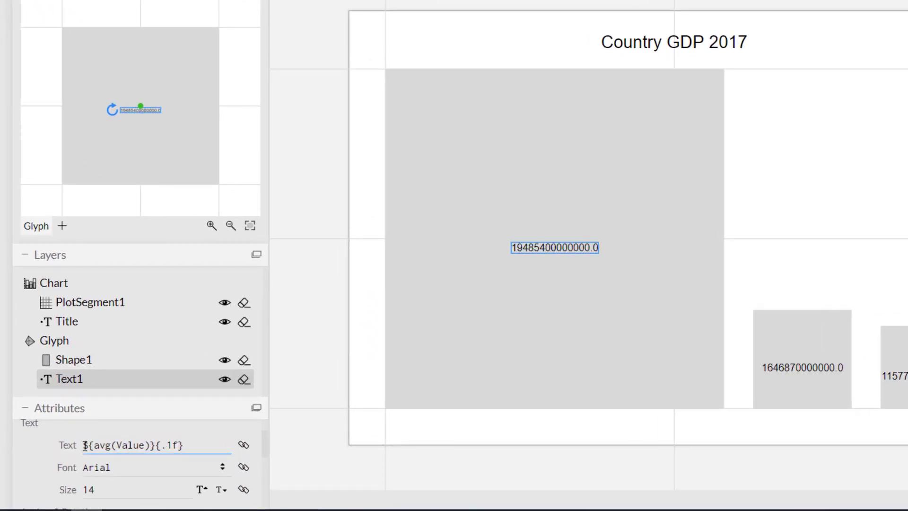
{"action": "triple_click", "coordinate": [85, 446]}
{"action": "key", "text": "Home"}
{"action": "key", "text": "ctrl+v"}
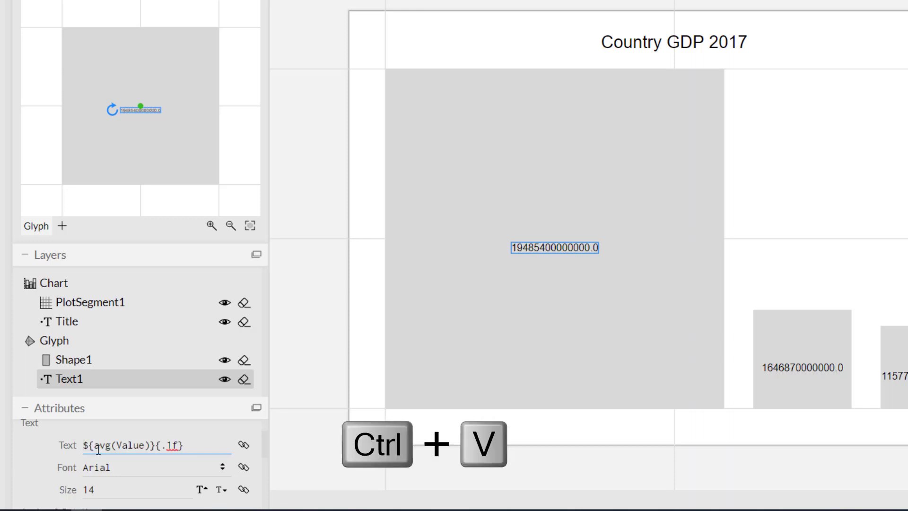
{"action": "key", "text": "ctrl+v"}
{"action": "type", "text": ":"}
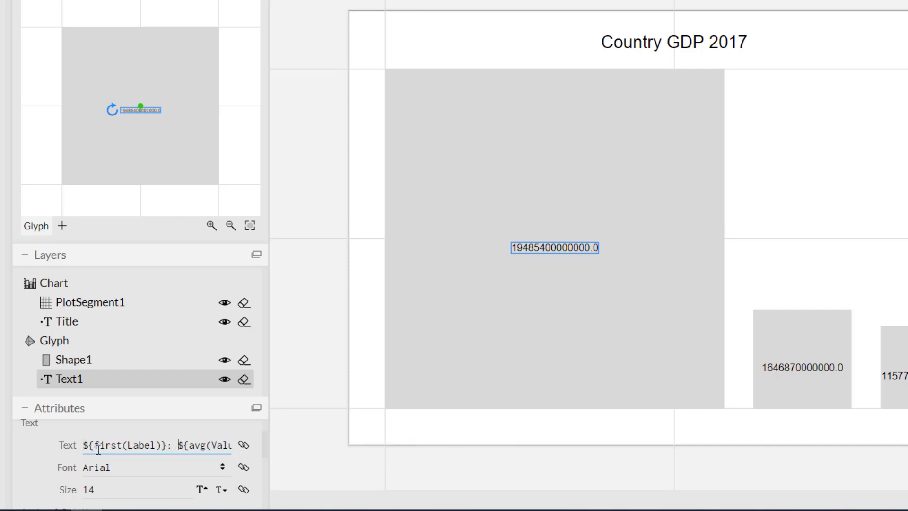
{"action": "key", "text": "Return"}
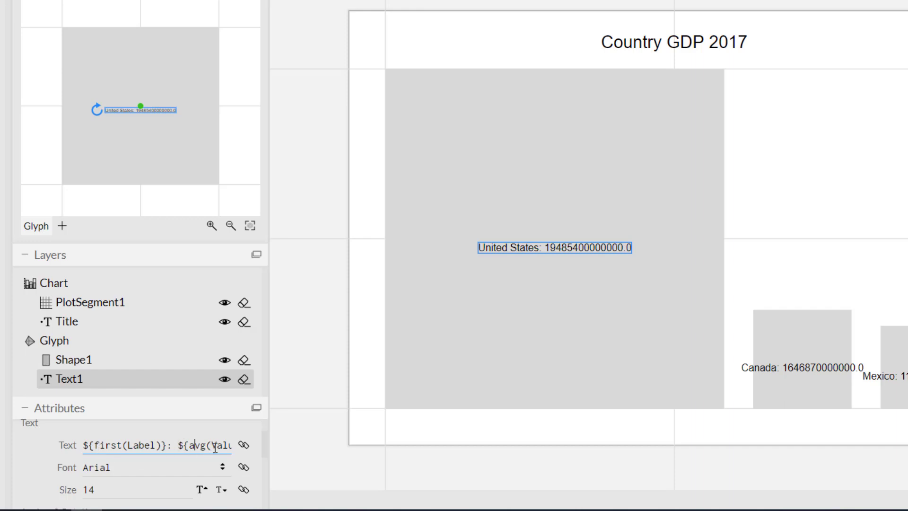
Format the value as a whole number with {.0f}.
{"action": "key", "text": "End"}
{"action": "type", "text": "{.1f}"}
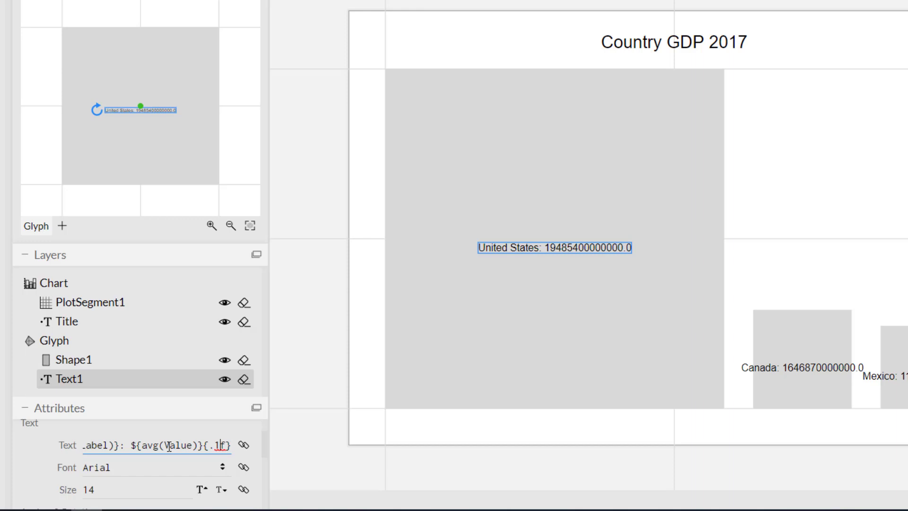
{"action": "key", "text": "Left"}
{"action": "key", "text": "Left"}
{"action": "key", "text": "BackSpace"}
{"action": "type", "text": "0"}
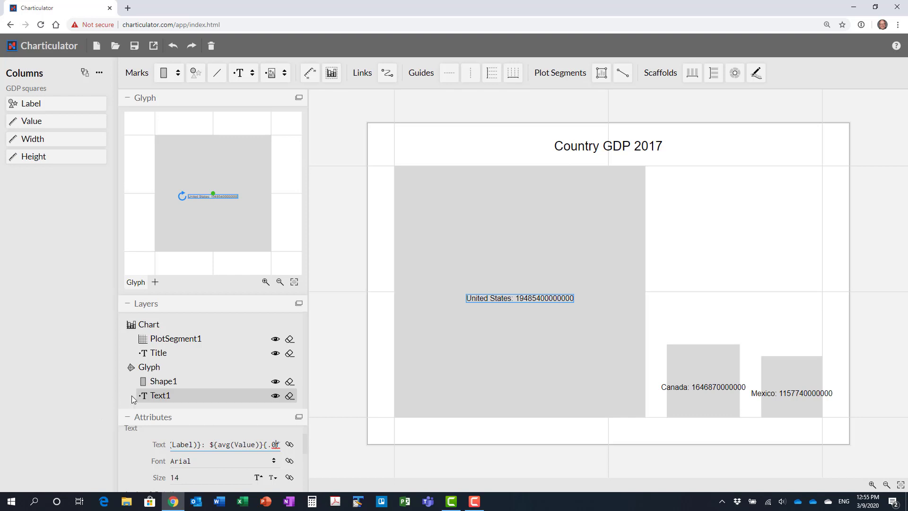
{"action": "left_click", "coordinate": [161, 384]}
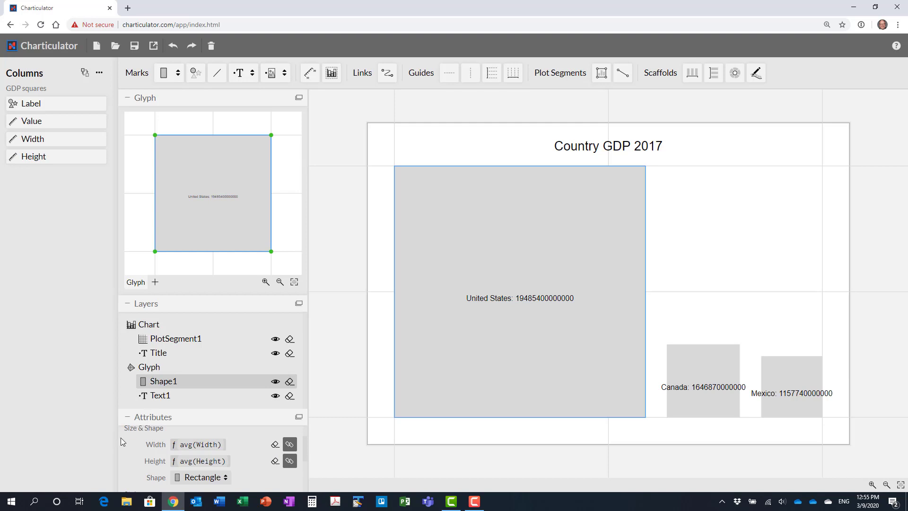
{"action": "scroll", "coordinate": [124, 459], "scroll_direction": "down", "scroll_amount": 2}
{"action": "scroll", "coordinate": [124, 458], "scroll_direction": "down", "scroll_amount": 2}
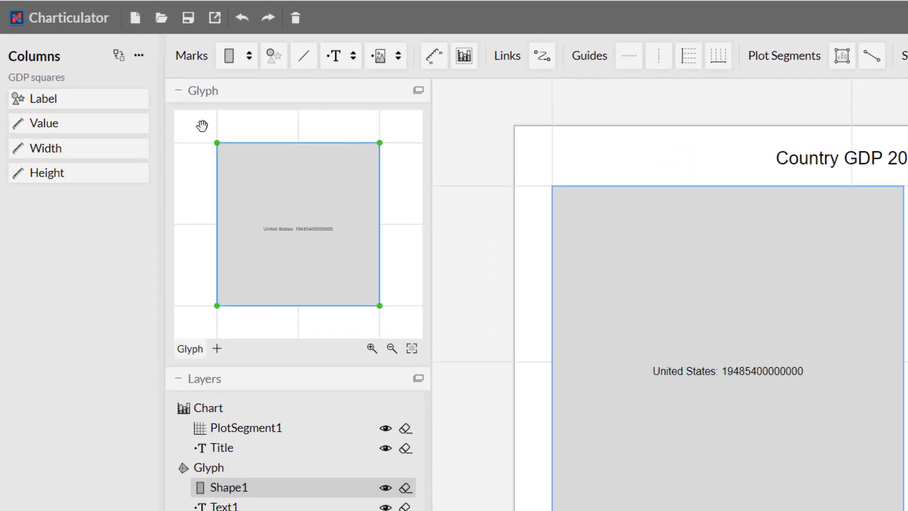
Export the Country GDP 2017 chart as an SVG image.
{"action": "left_click", "coordinate": [216, 19]}
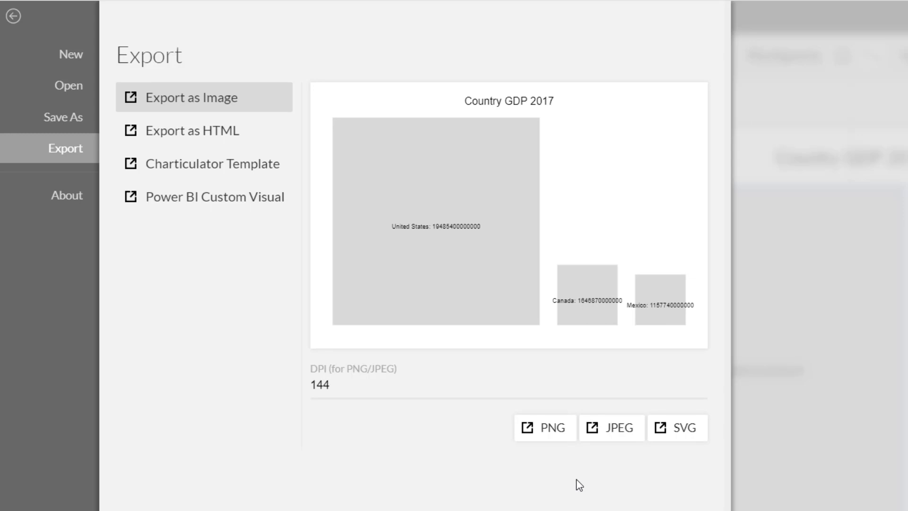
{"action": "left_click", "coordinate": [687, 434]}
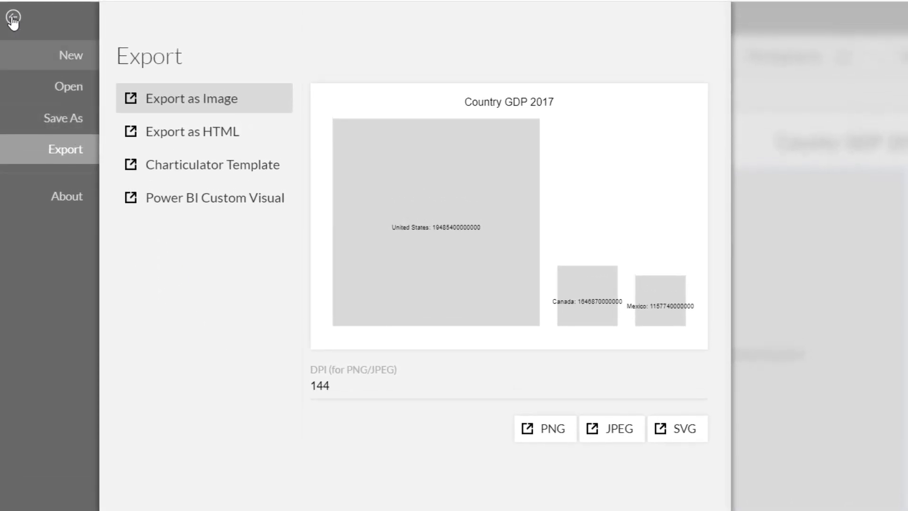
Leave the export page and save the chart to My Charts as 'GDP squares'.
{"action": "left_click", "coordinate": [13, 19]}
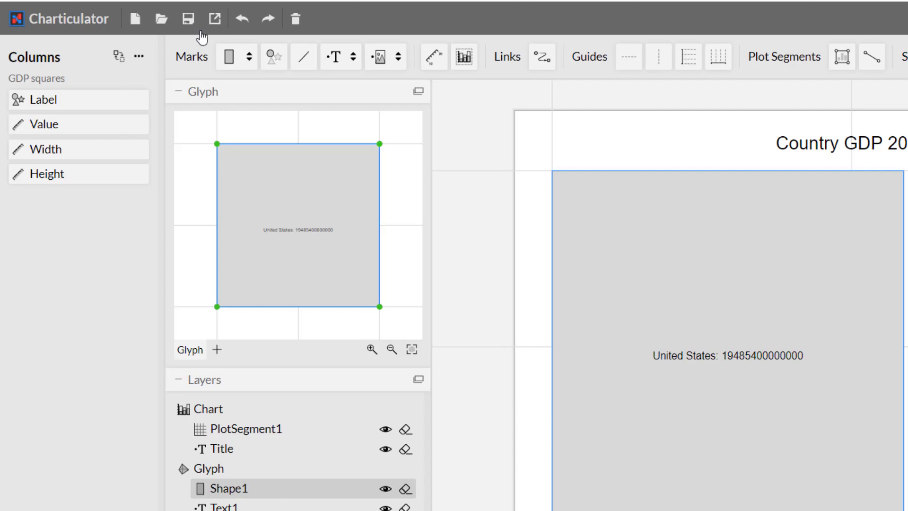
{"action": "left_click", "coordinate": [190, 23]}
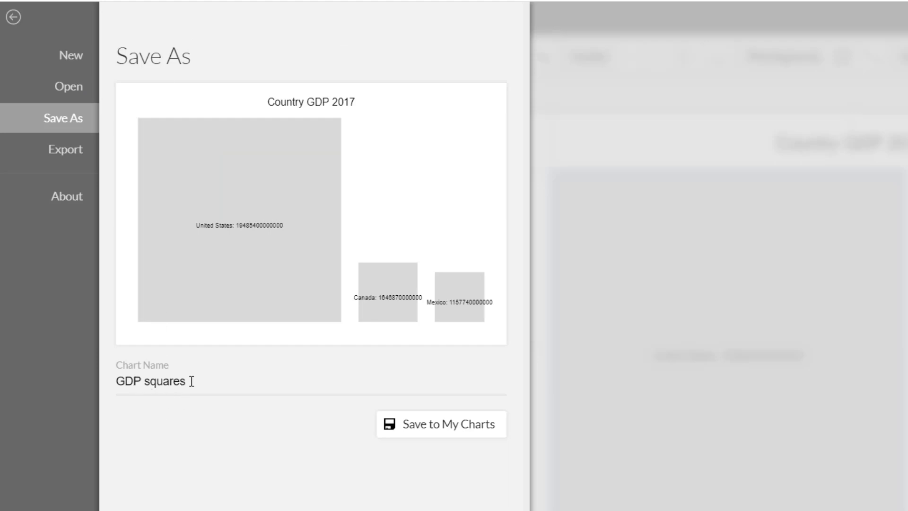
{"action": "left_click", "coordinate": [405, 429]}
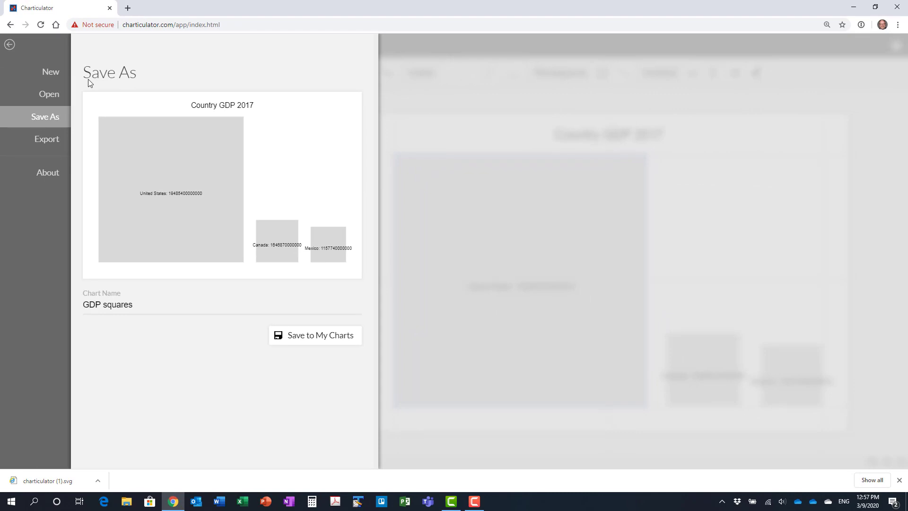
{"action": "left_click", "coordinate": [10, 45]}
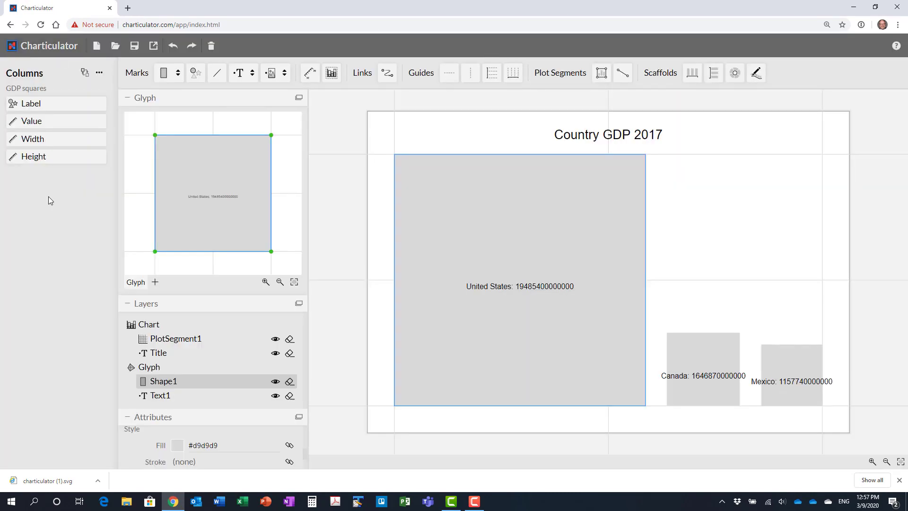